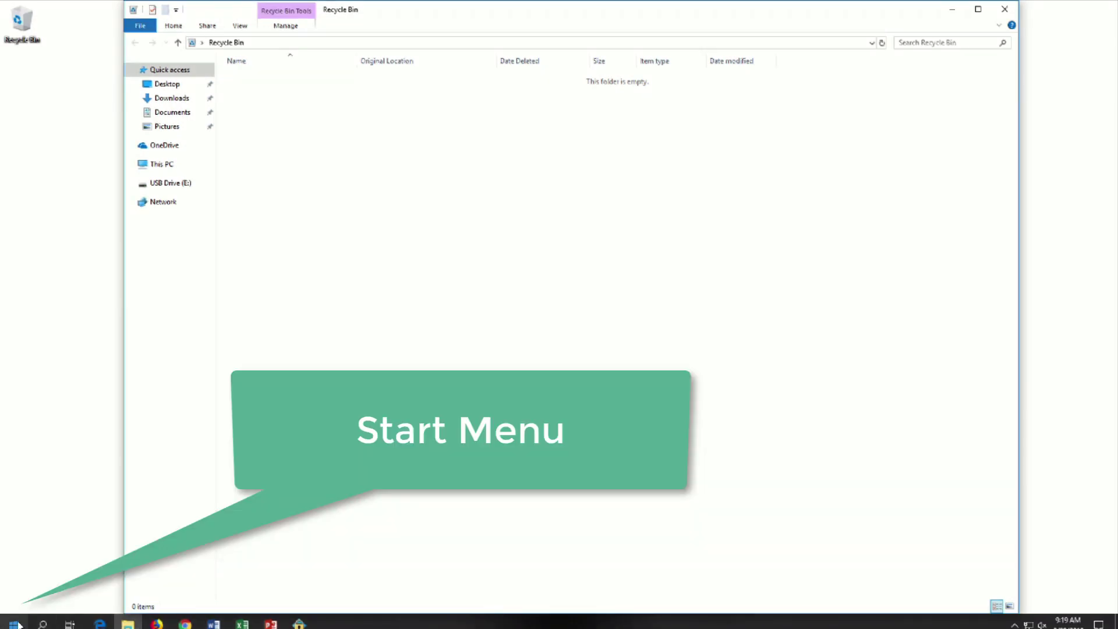
Step: Expand the IBM SPSS Statistics folder in the Start menu's app list under I
left_click(14, 623)
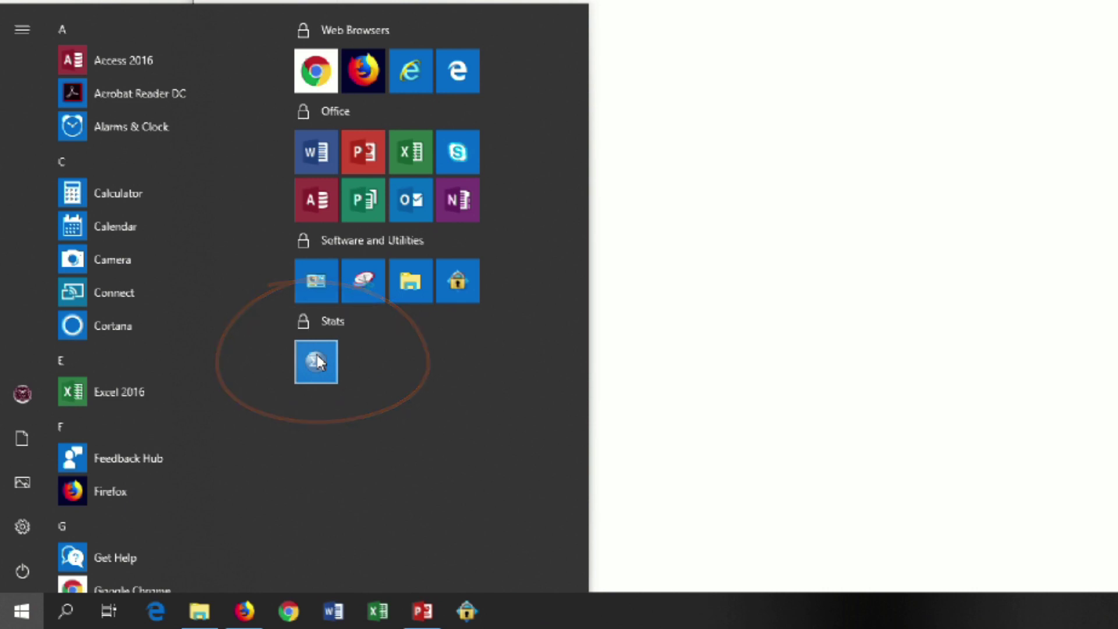
scroll(127, 368, "down", 6)
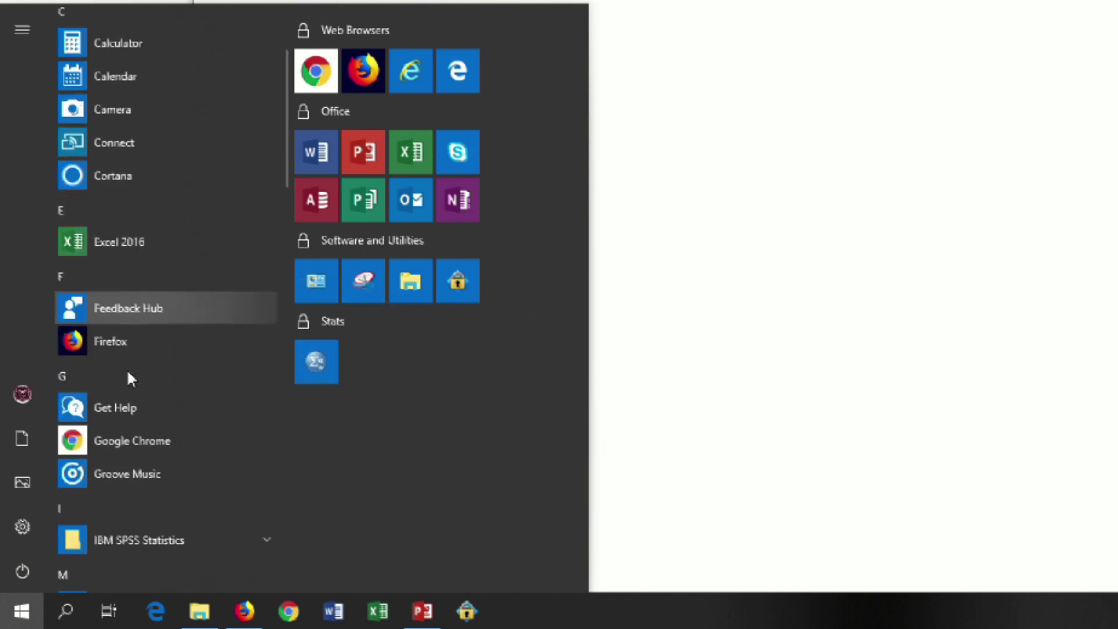
left_click(137, 340)
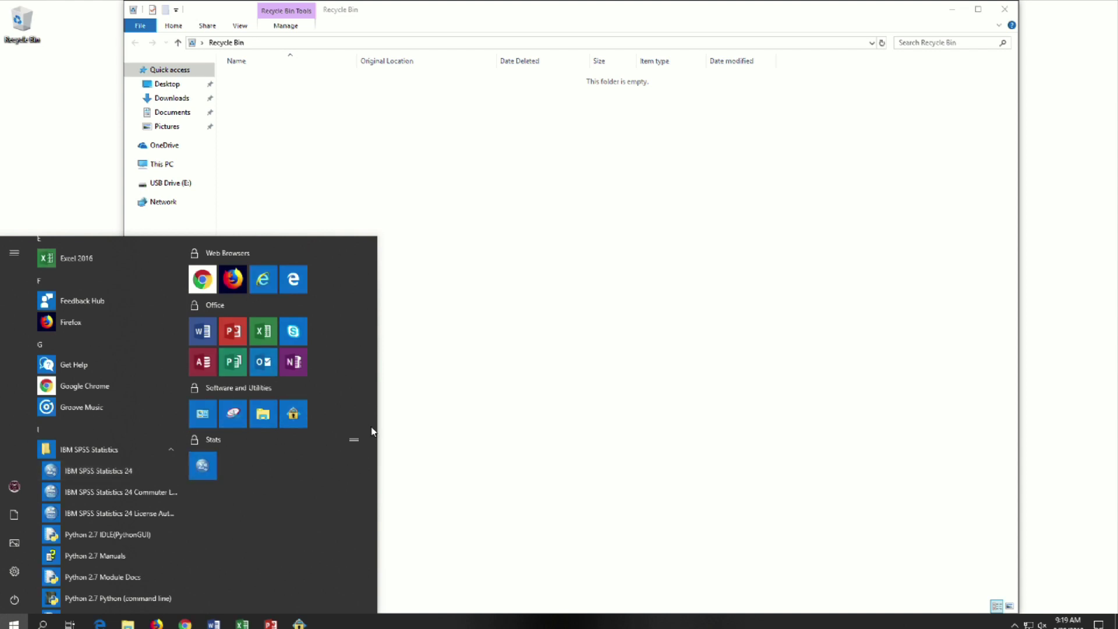
Step: Browse This PC to C:\Program Files\IBM\SPSS\Statistics\24 in File Explorer
left_click(434, 411)
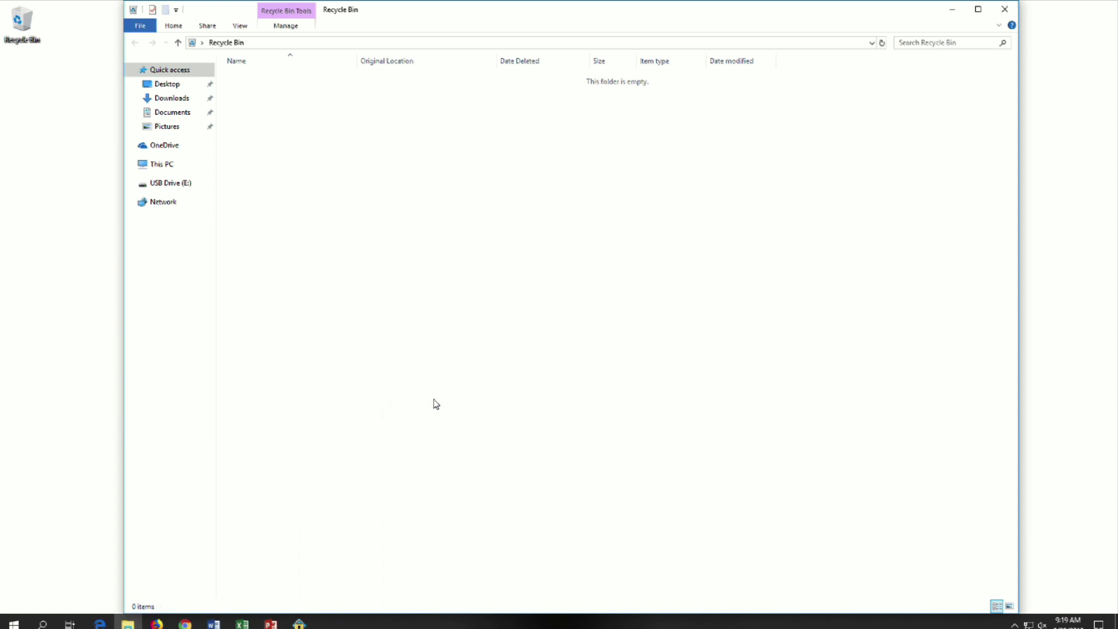
left_click(163, 165)
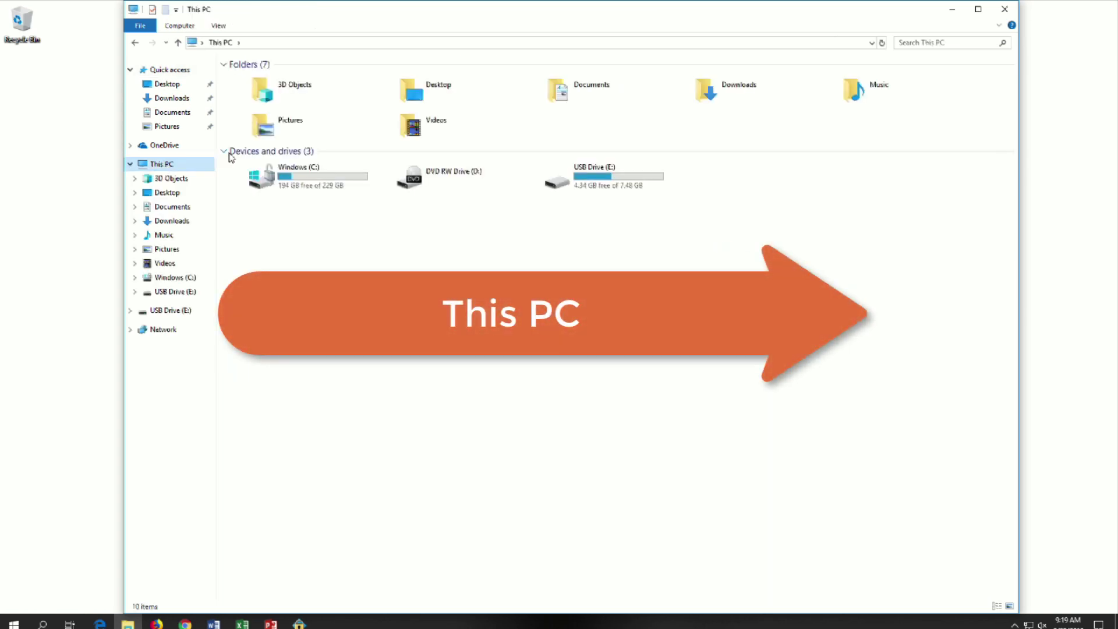
left_click(285, 180)
double_click(285, 179)
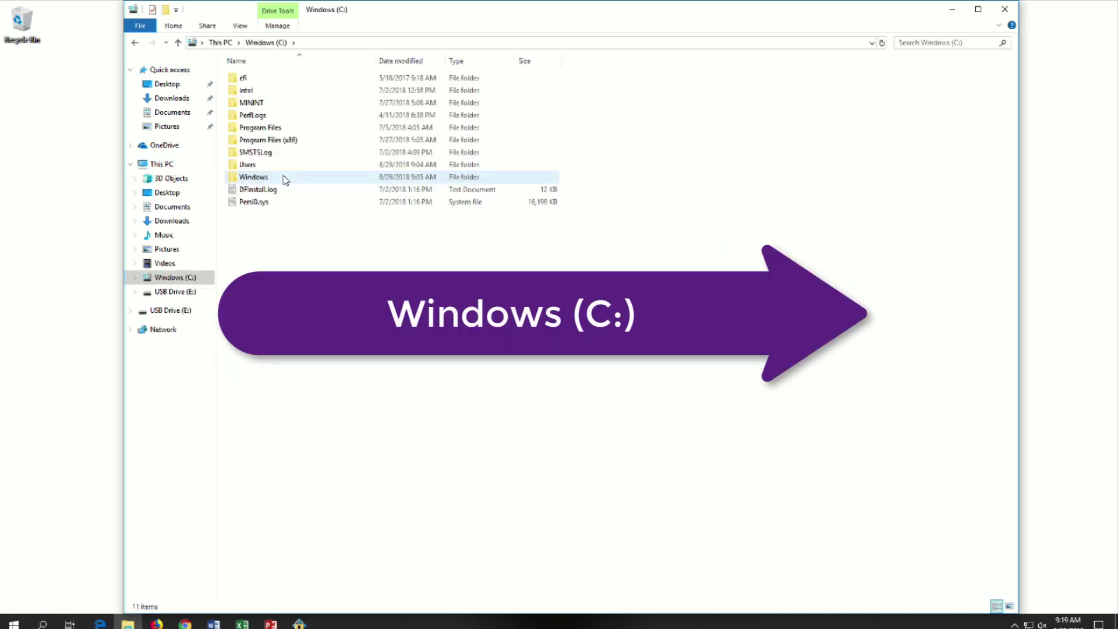
double_click(264, 129)
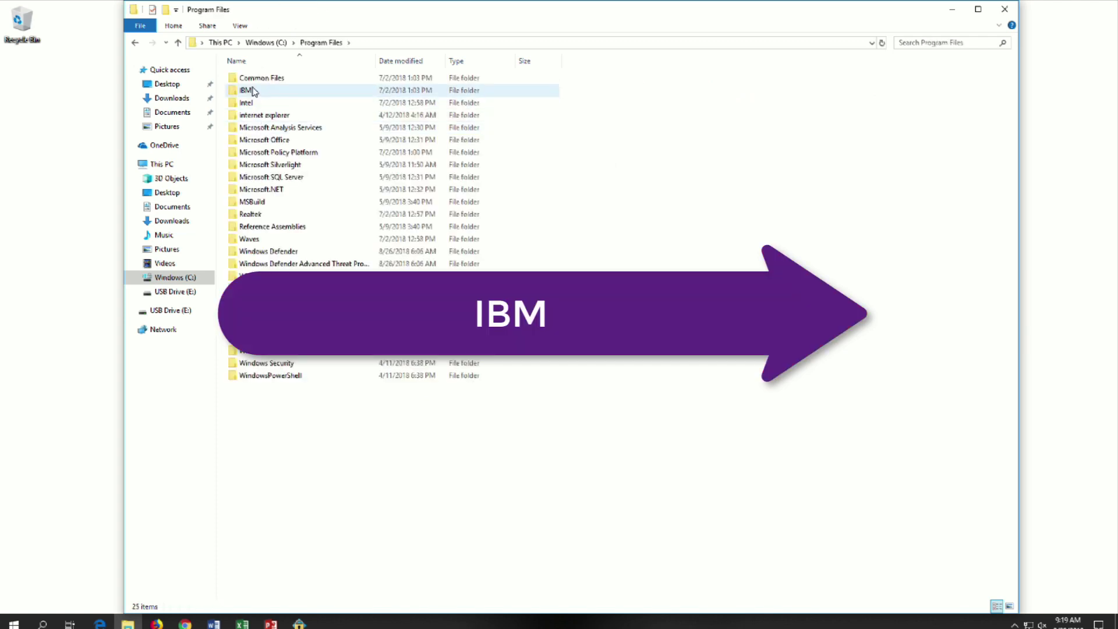
left_click(252, 91)
double_click(252, 91)
double_click(250, 78)
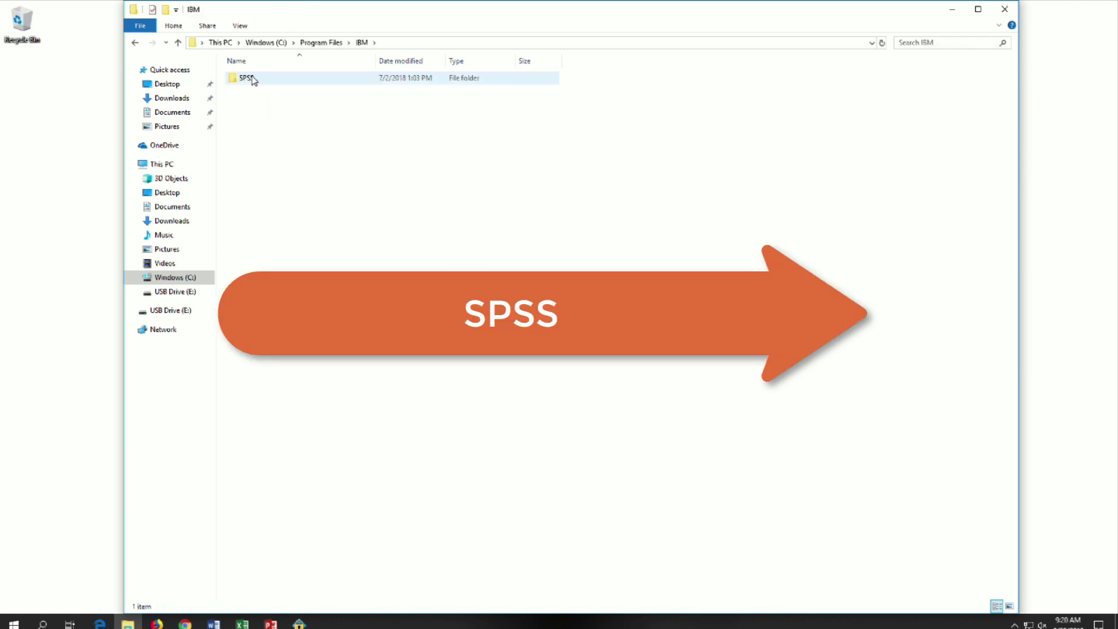
double_click(288, 79)
double_click(289, 79)
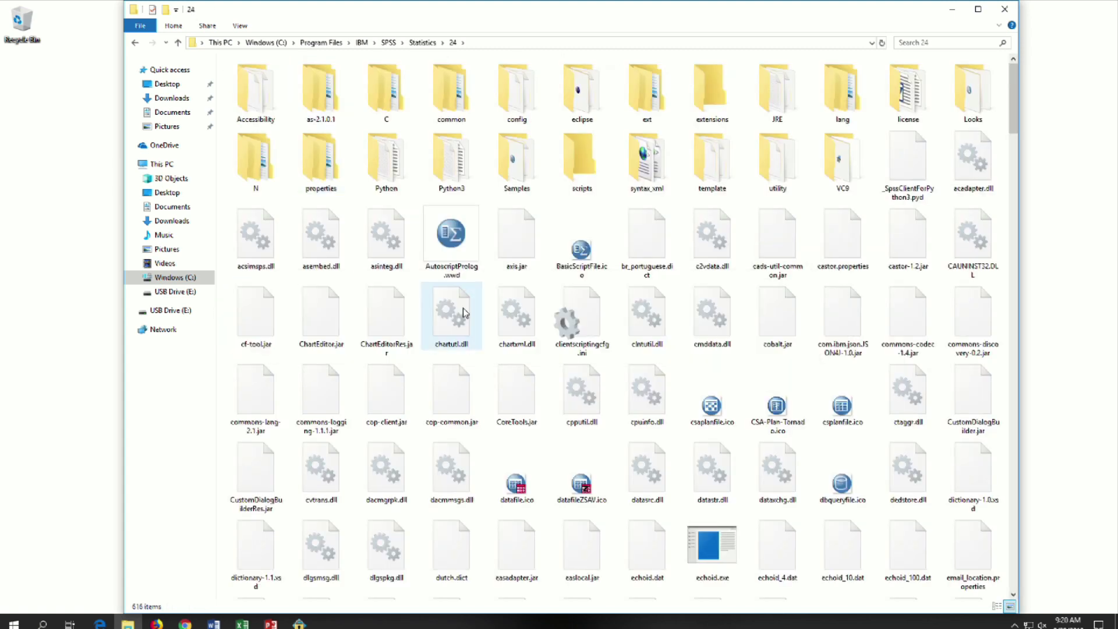
key("s")
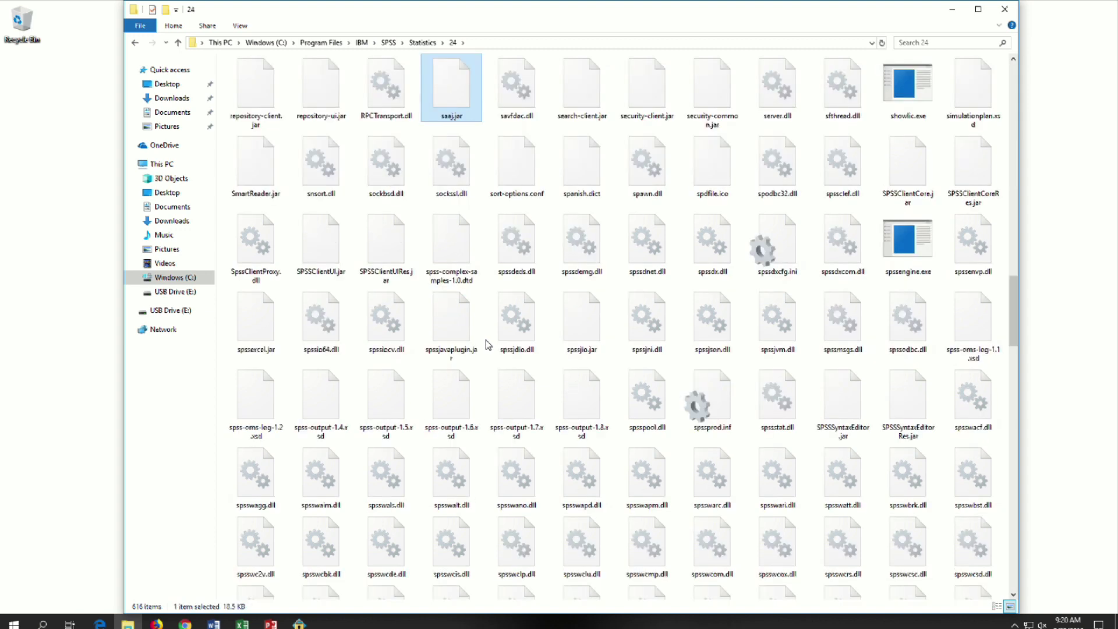
scroll(488, 345, "down", 10)
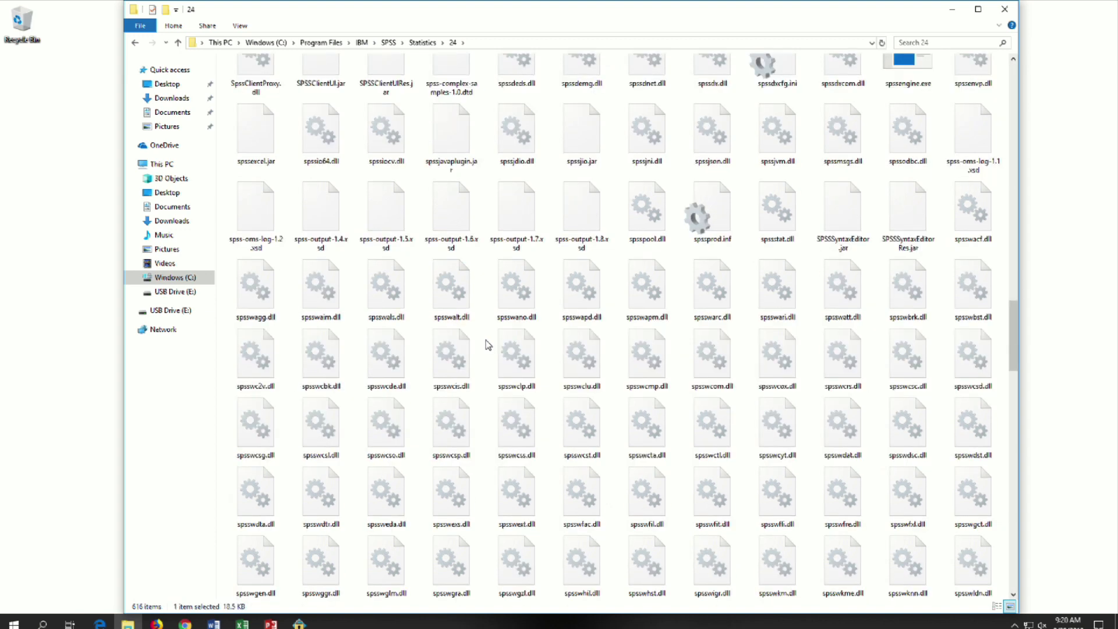
scroll(488, 345, "down", 3)
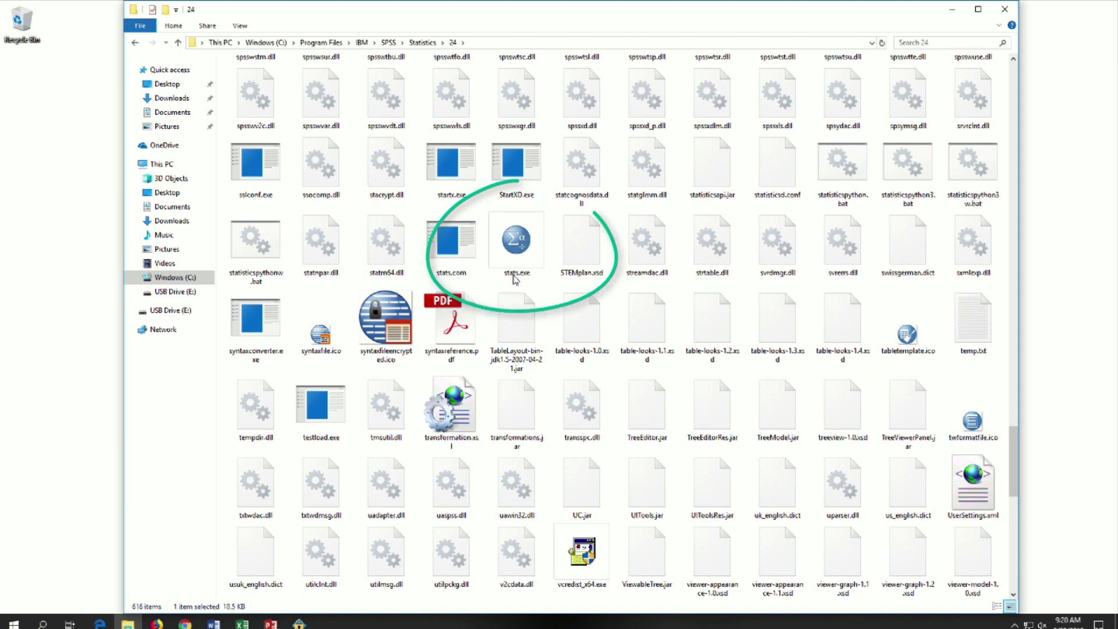
mouse_move(531, 242)
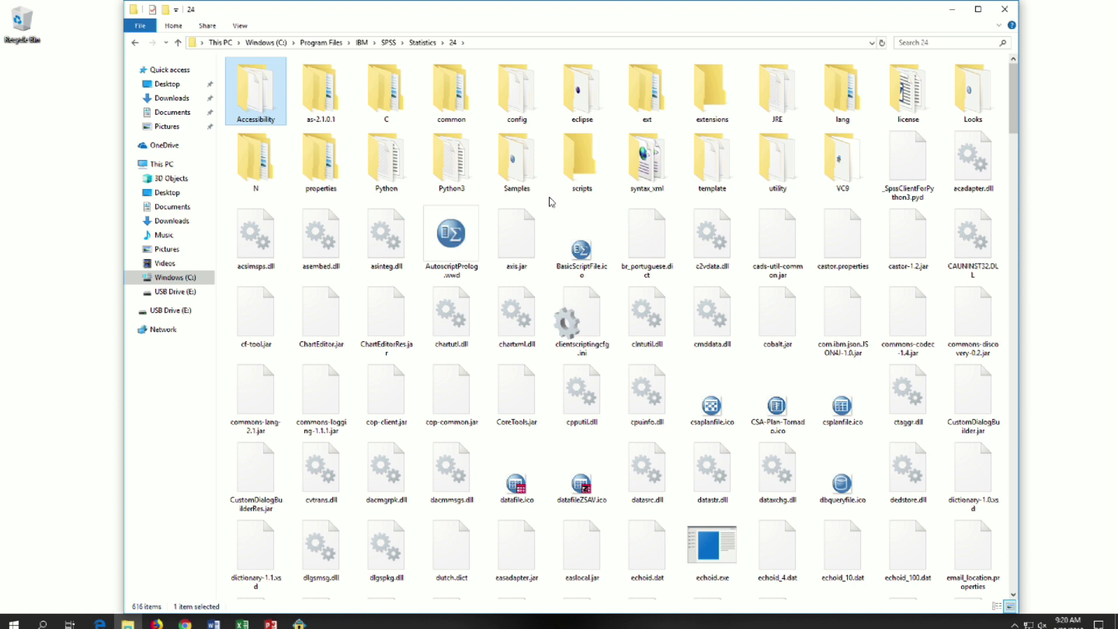
Step: Open the Samples\English folder and scroll down to the demo files
left_click(516, 163)
double_click(517, 163)
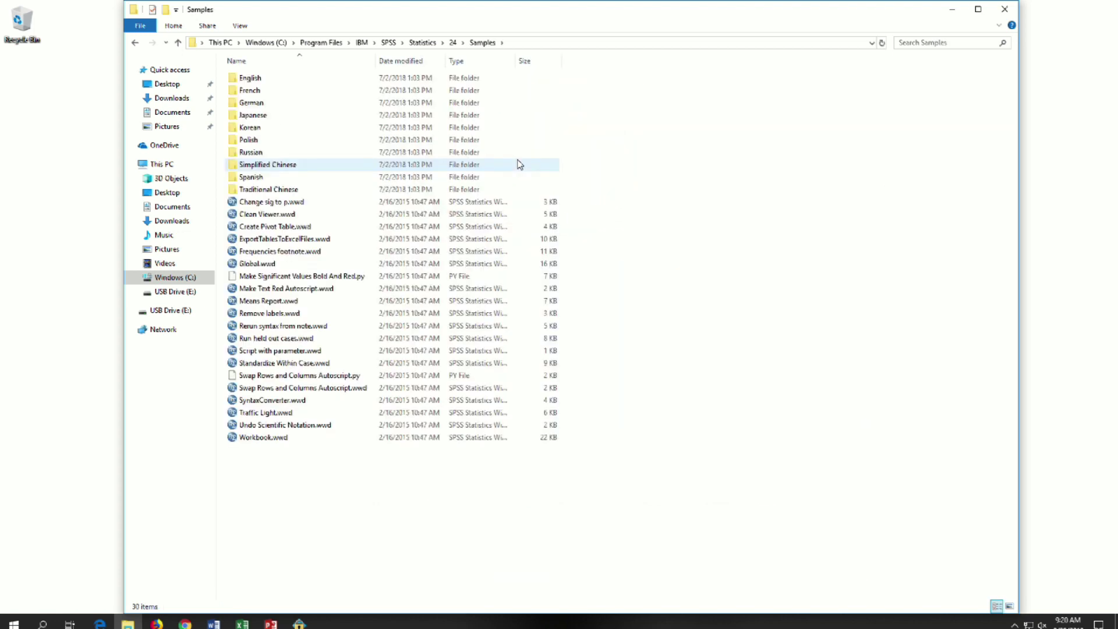
double_click(304, 79)
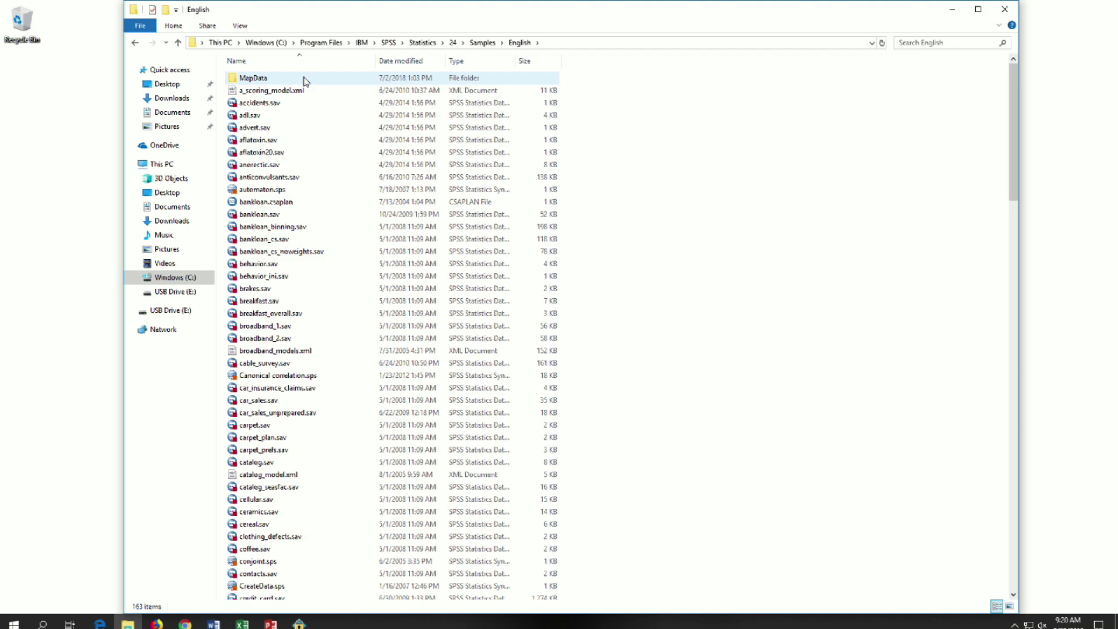
scroll(303, 79, "down", 16)
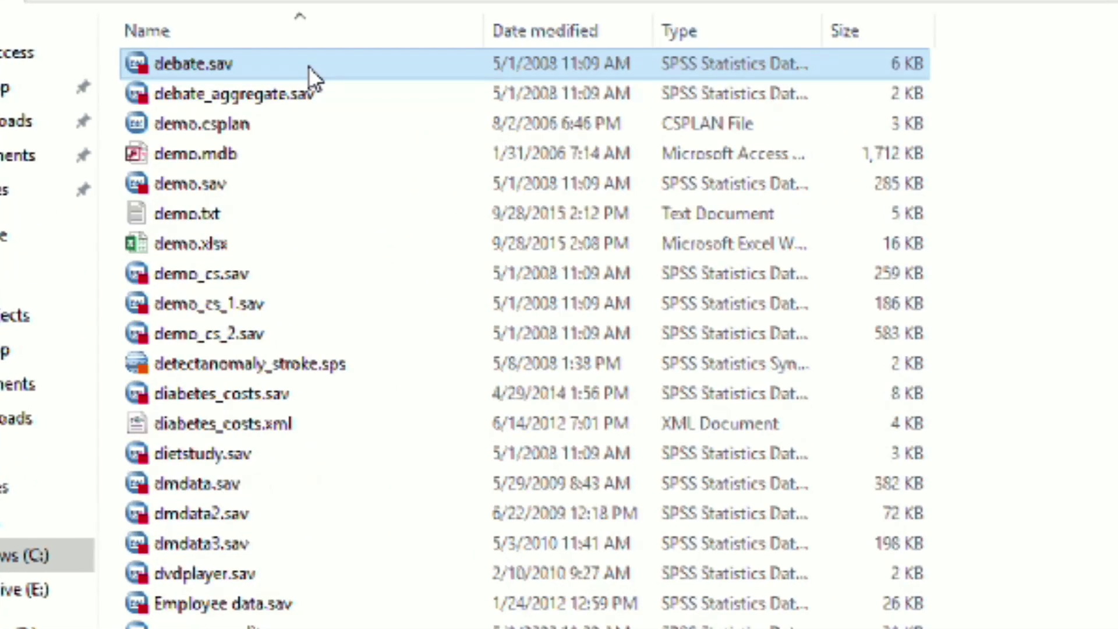
Step: Look over the demo sample files and select demo.sav
left_click(191, 124)
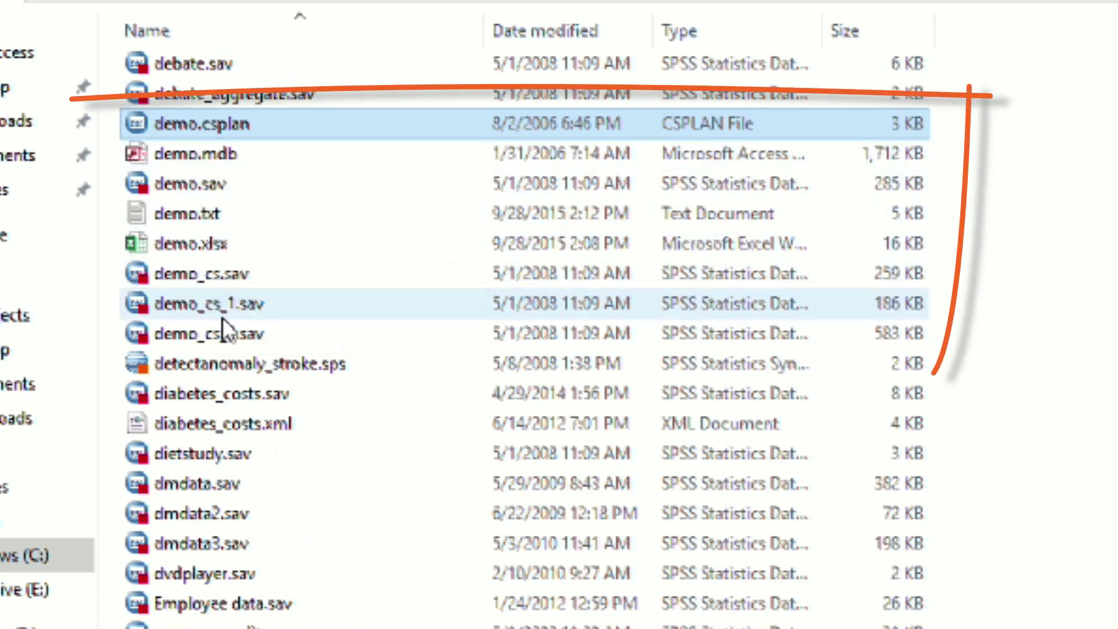
left_click(226, 335, "shift")
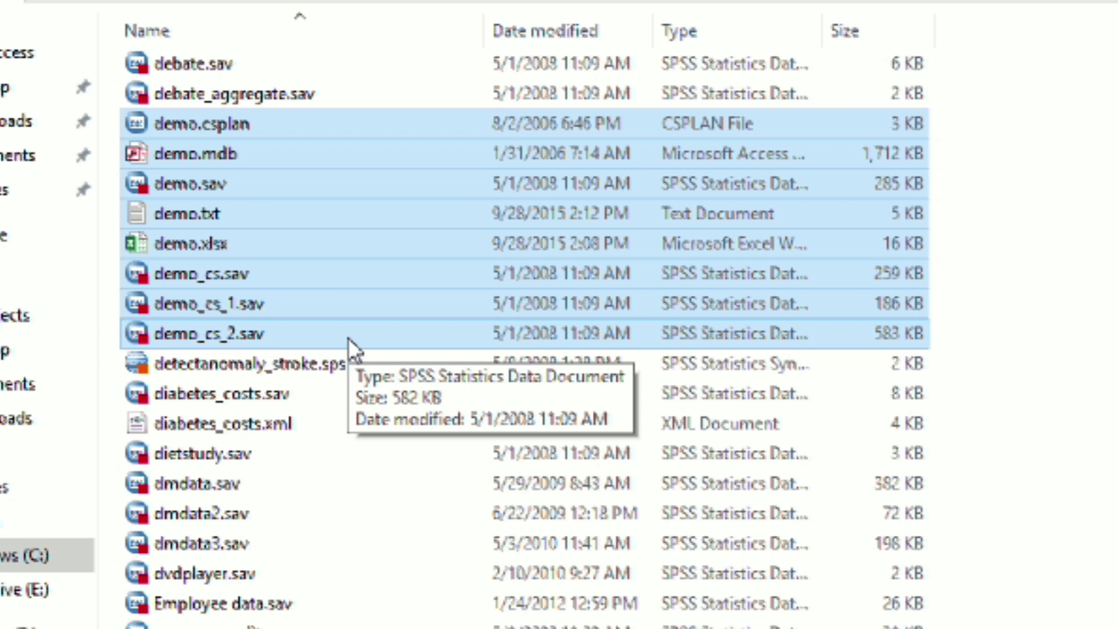
left_click(195, 277)
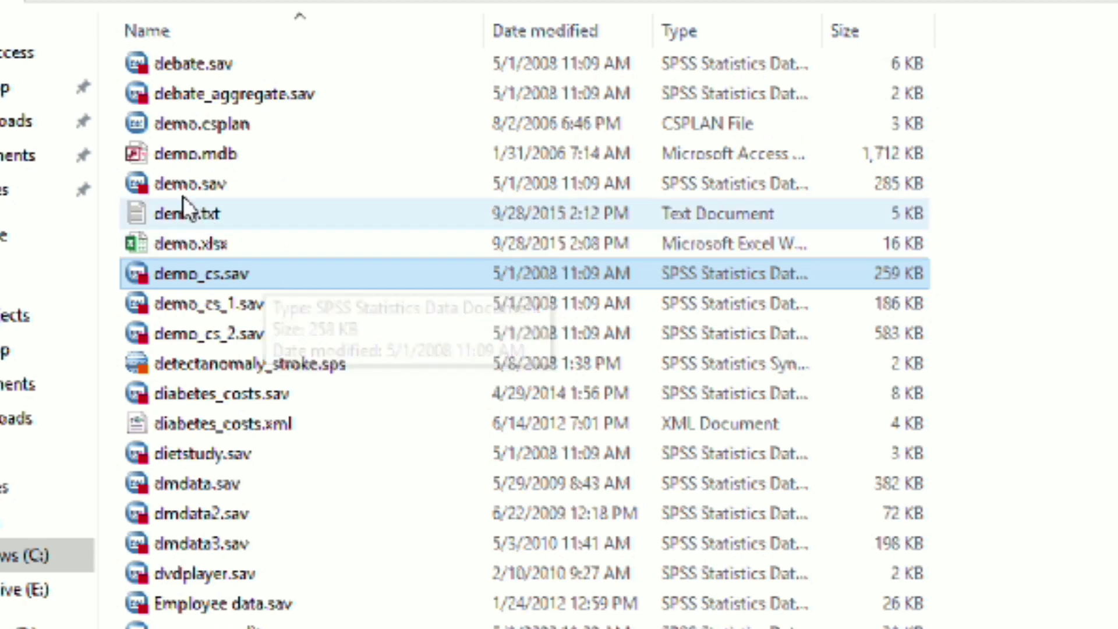
left_click(156, 182)
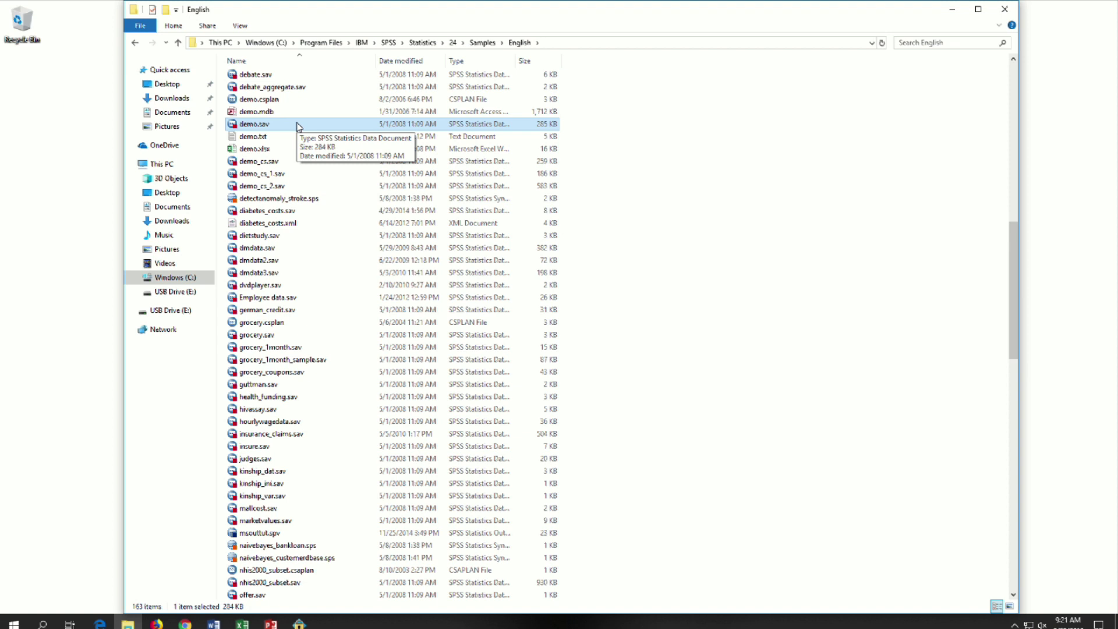
Step: Open demo.sav in SPSS Statistics and show its Variable View
double_click(235, 125)
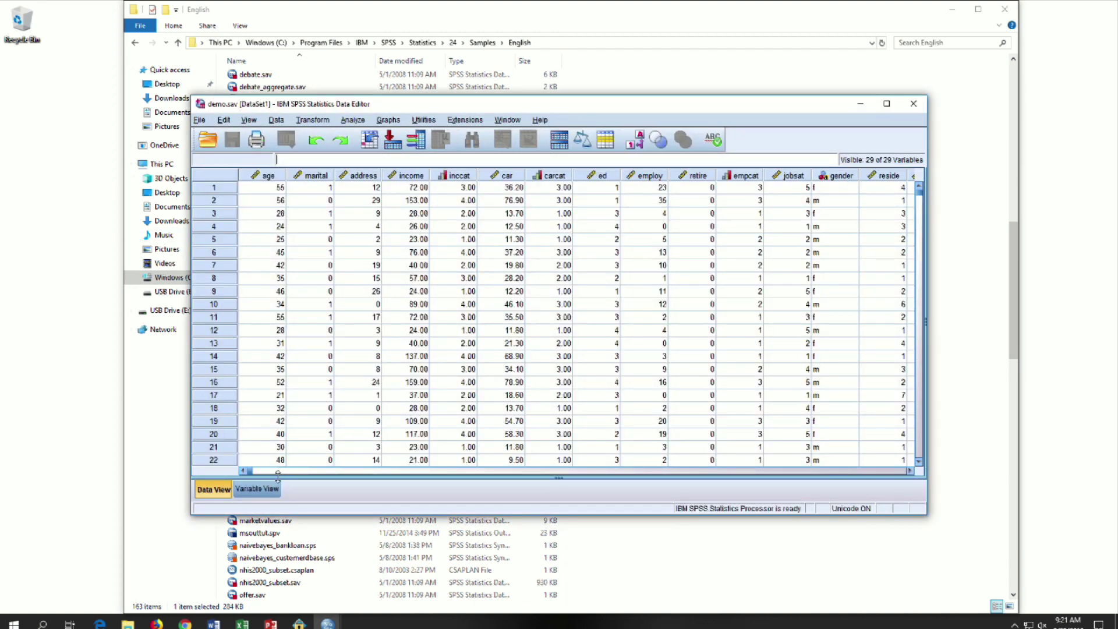
left_click(271, 492)
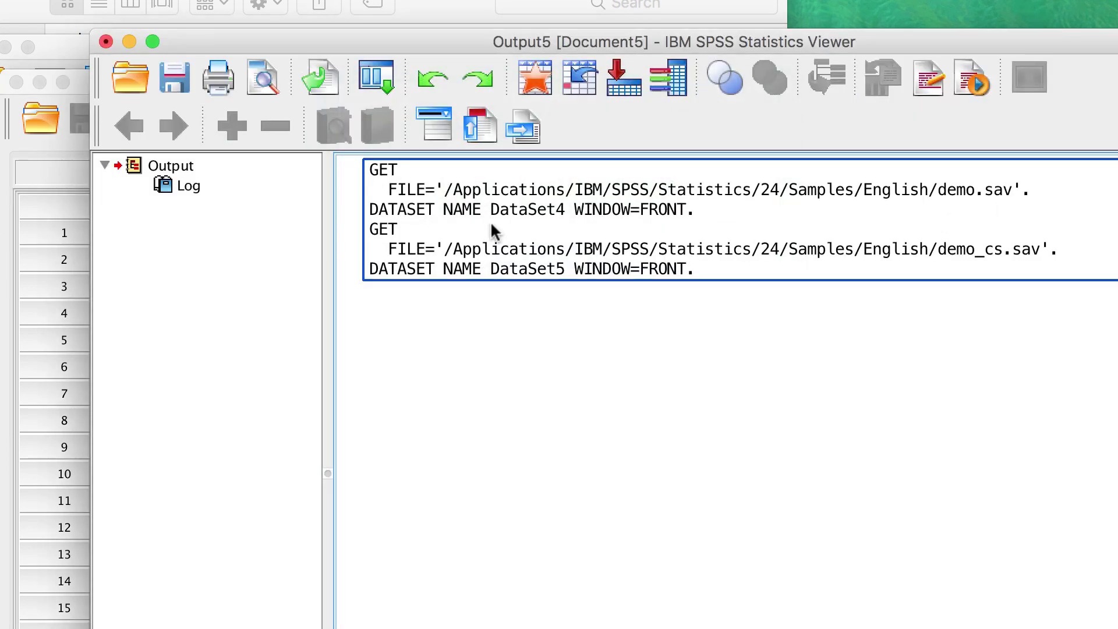
Step: Select the demo.sav GET FILE and DATASET NAME DataSet4 lines in the Viewer log
double_click(566, 223)
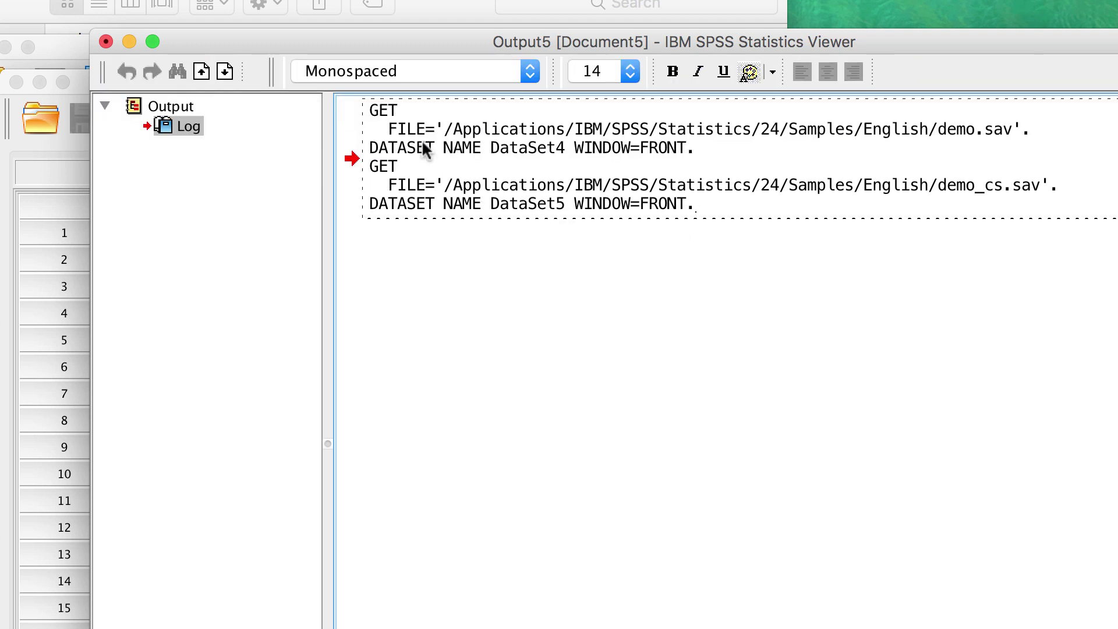
left_click_drag(371, 110, 727, 157)
key("super+c")
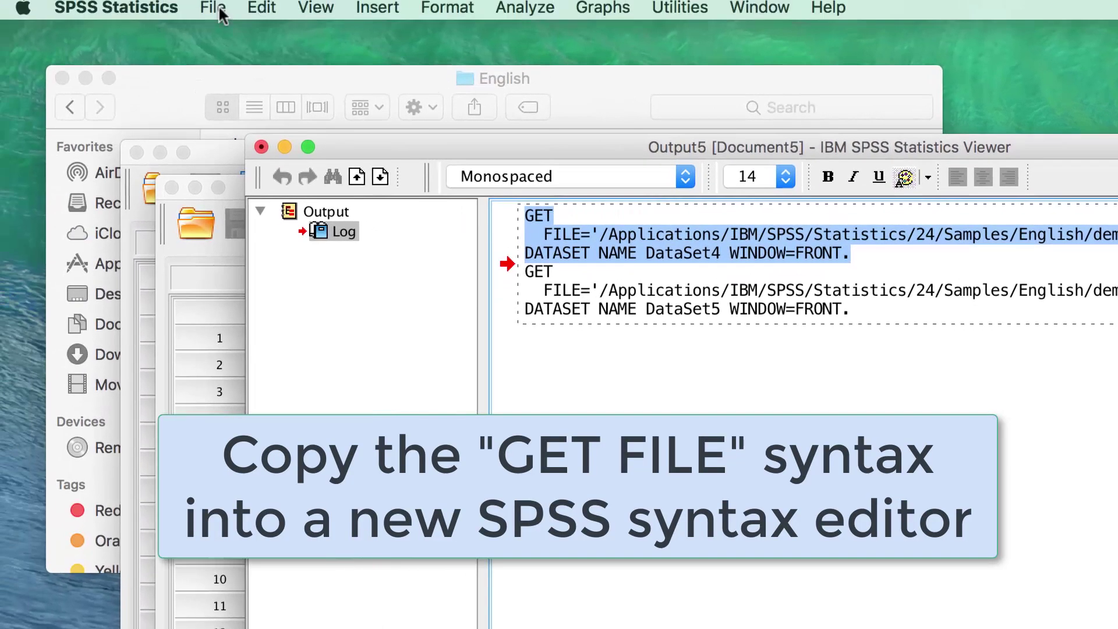
Step: Paste the copied demo.sav GET FILE syntax into a new Syntax2 editor
left_click(217, 7)
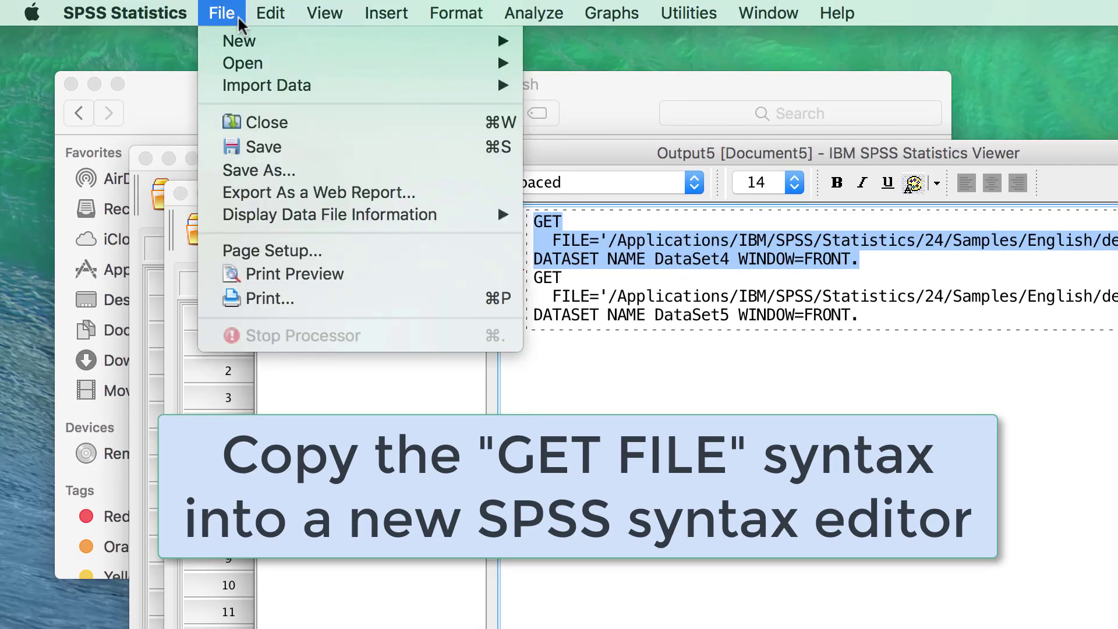
mouse_move(472, 39)
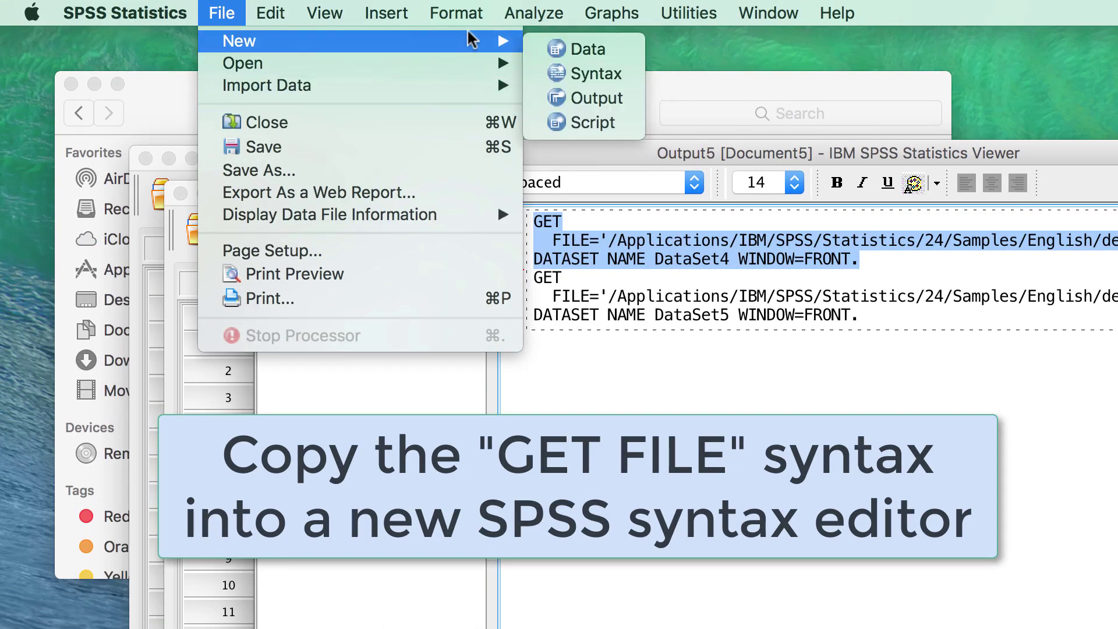
left_click(620, 70)
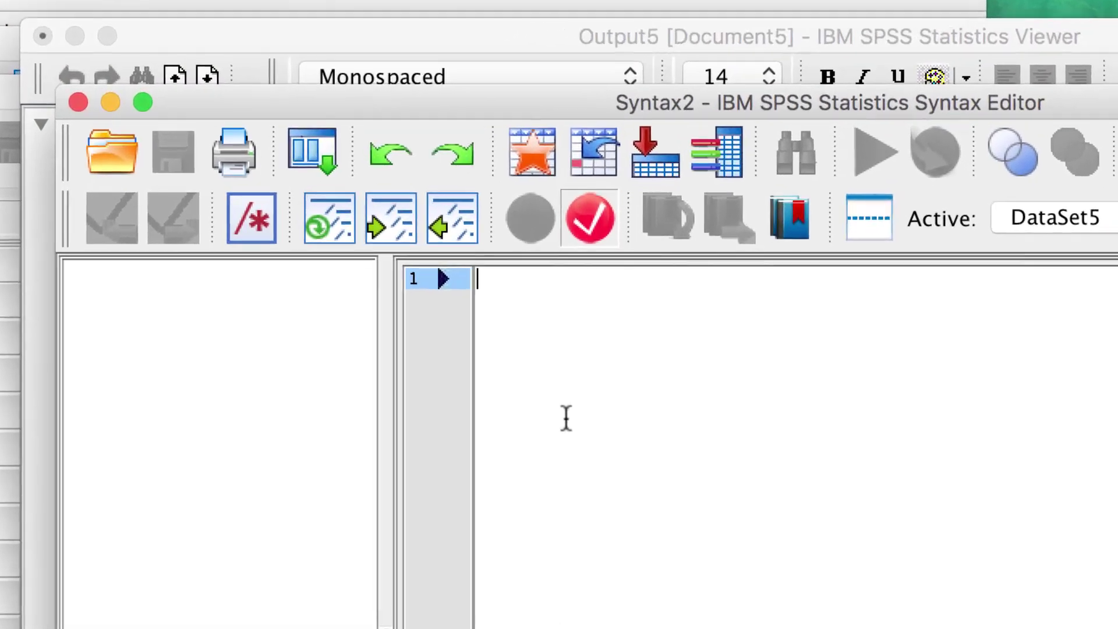
key("super+v")
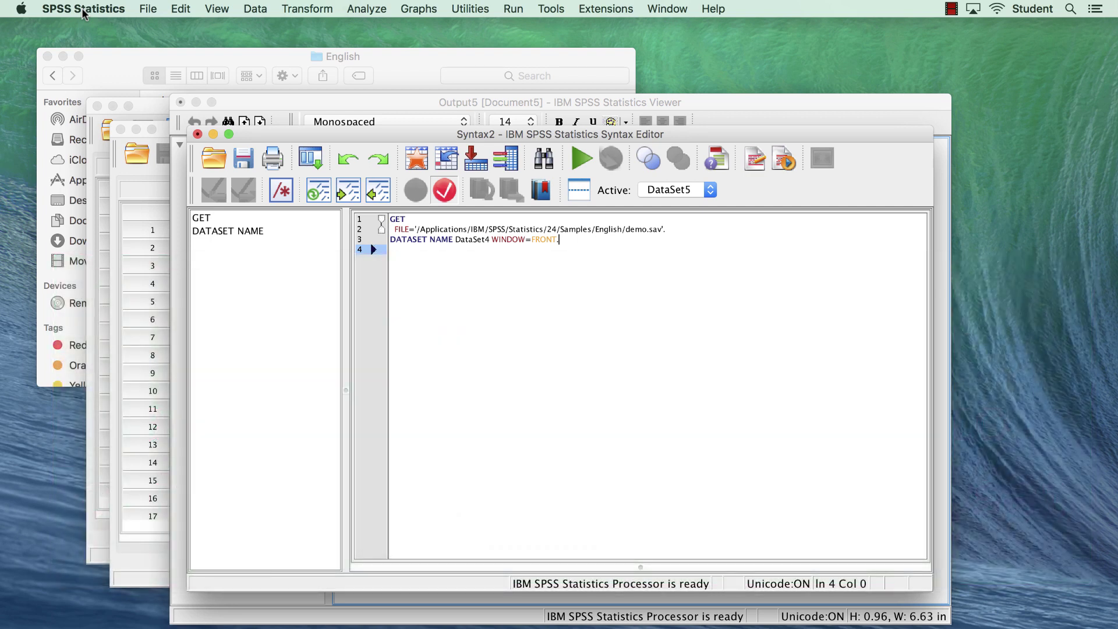
Step: Quit SPSS Statistics, closing all its windows
left_click(84, 9)
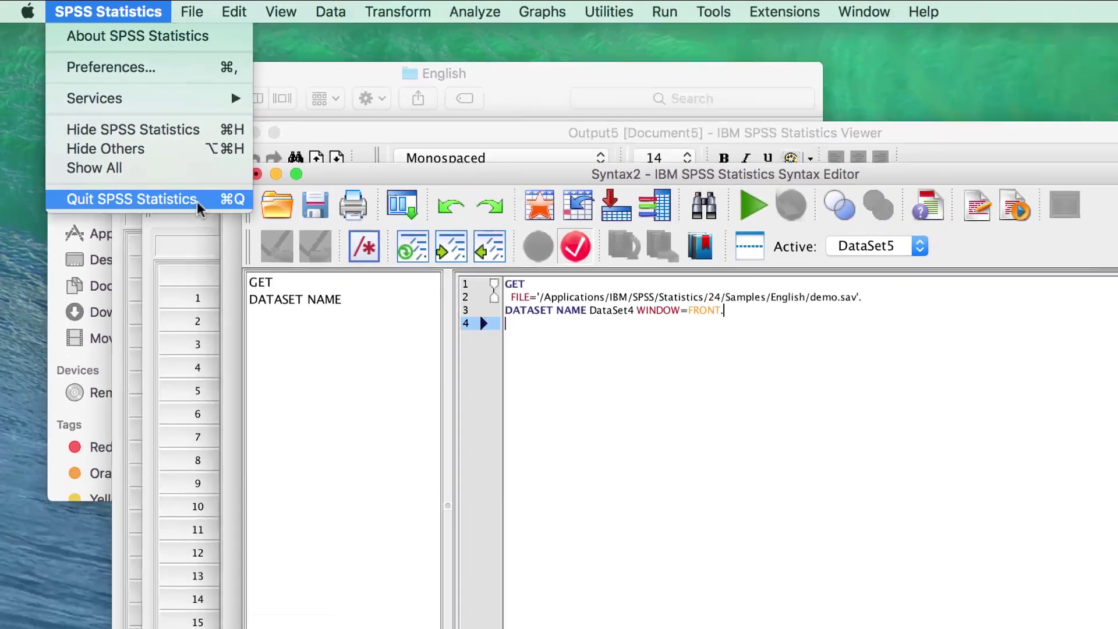
left_click(285, 321)
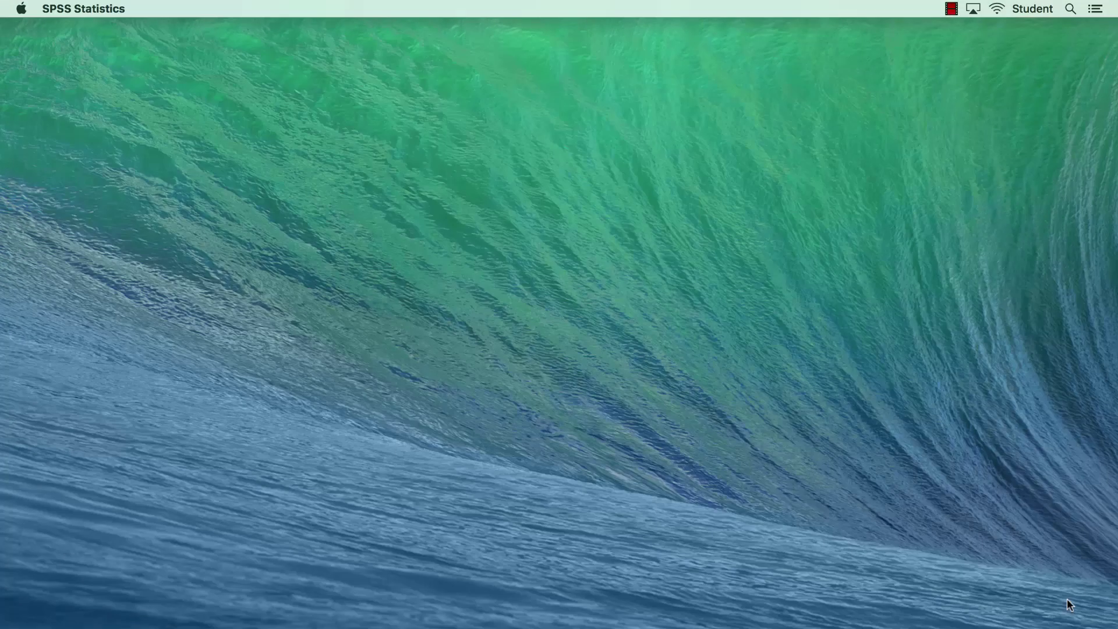